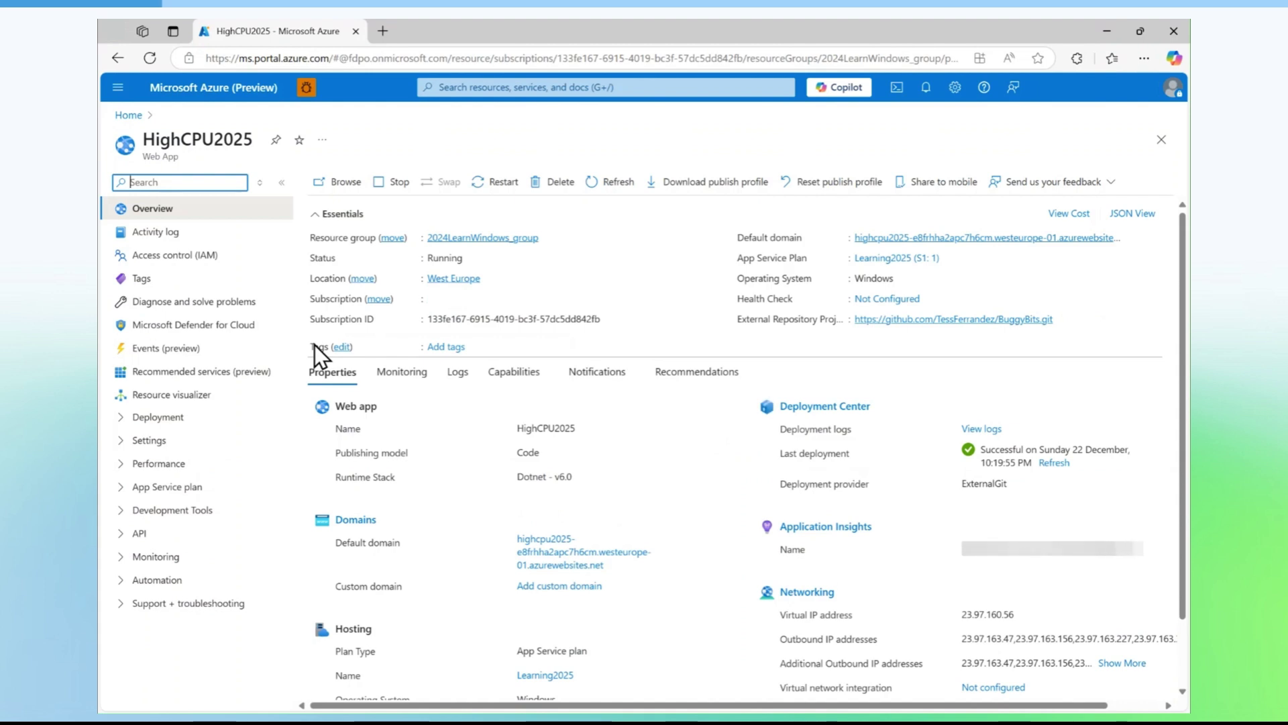
Open Diagnose and solve problems and pick the Availability and Performance category for highcpu2025.
click(222, 307)
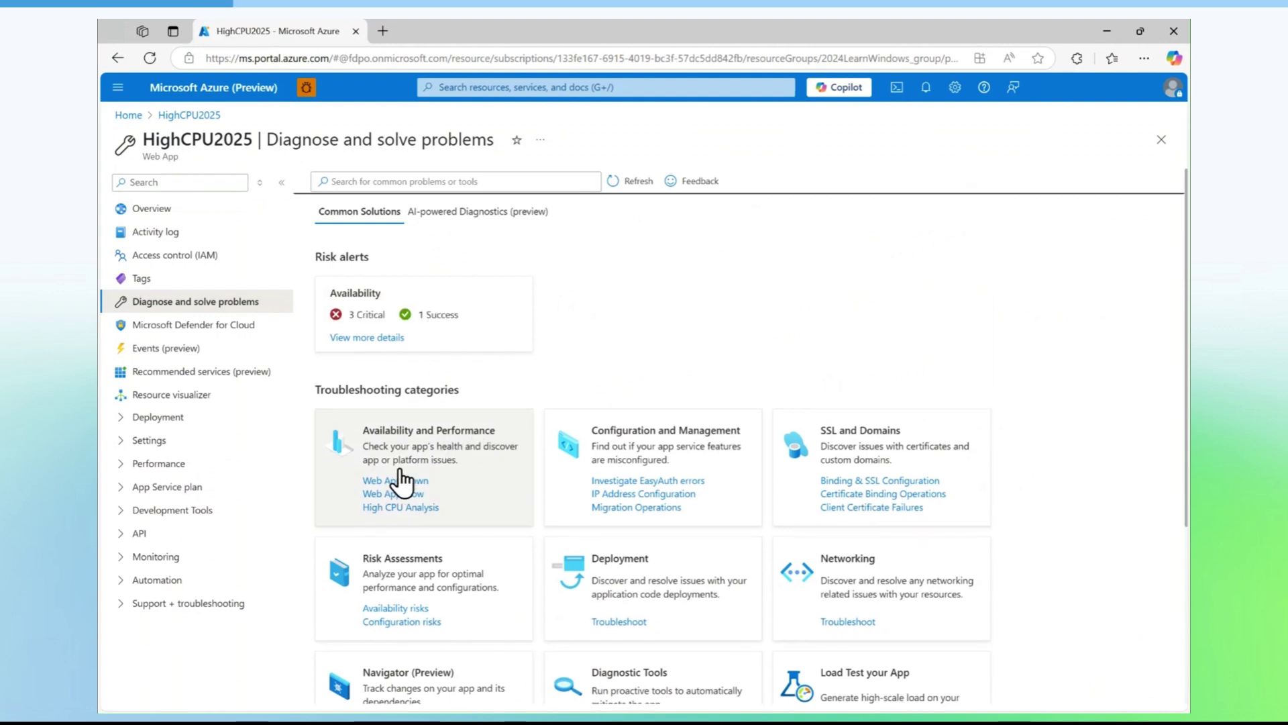
click(435, 450)
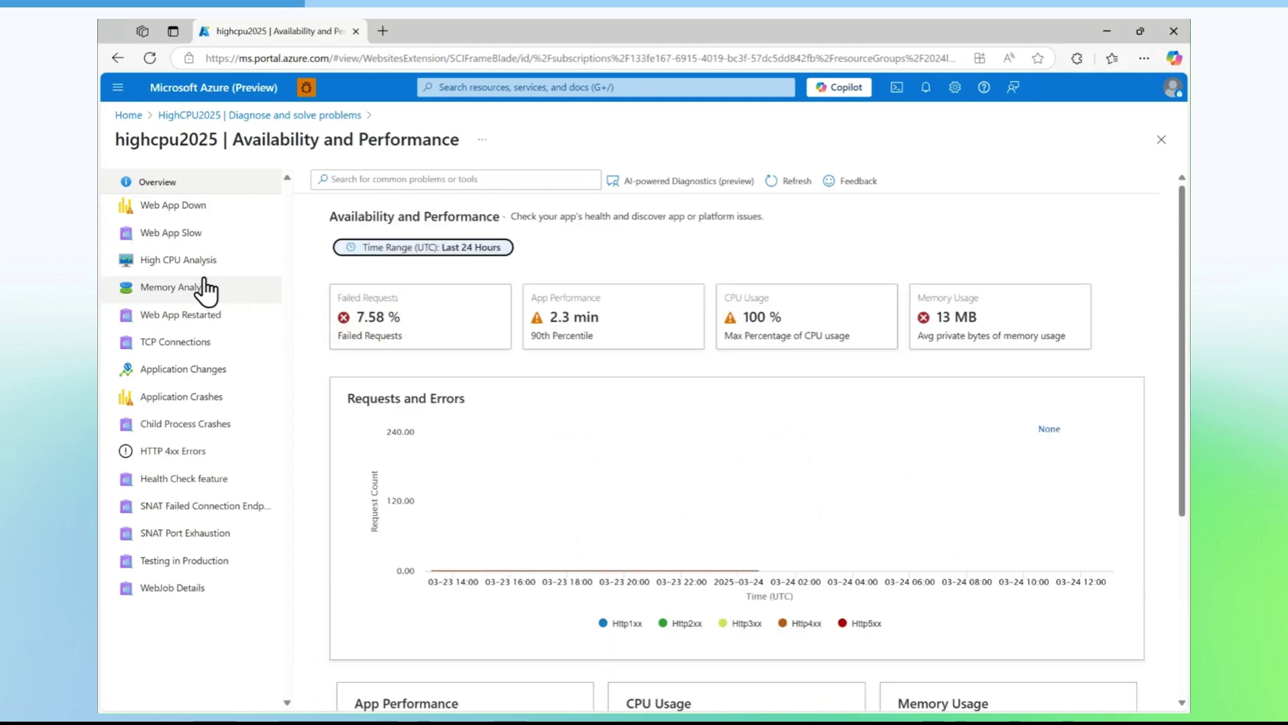
Run High CPU Analysis and expand 'Web App Causing High CPU Usage' and 'Overall CPU Usage per Instance'.
click(184, 265)
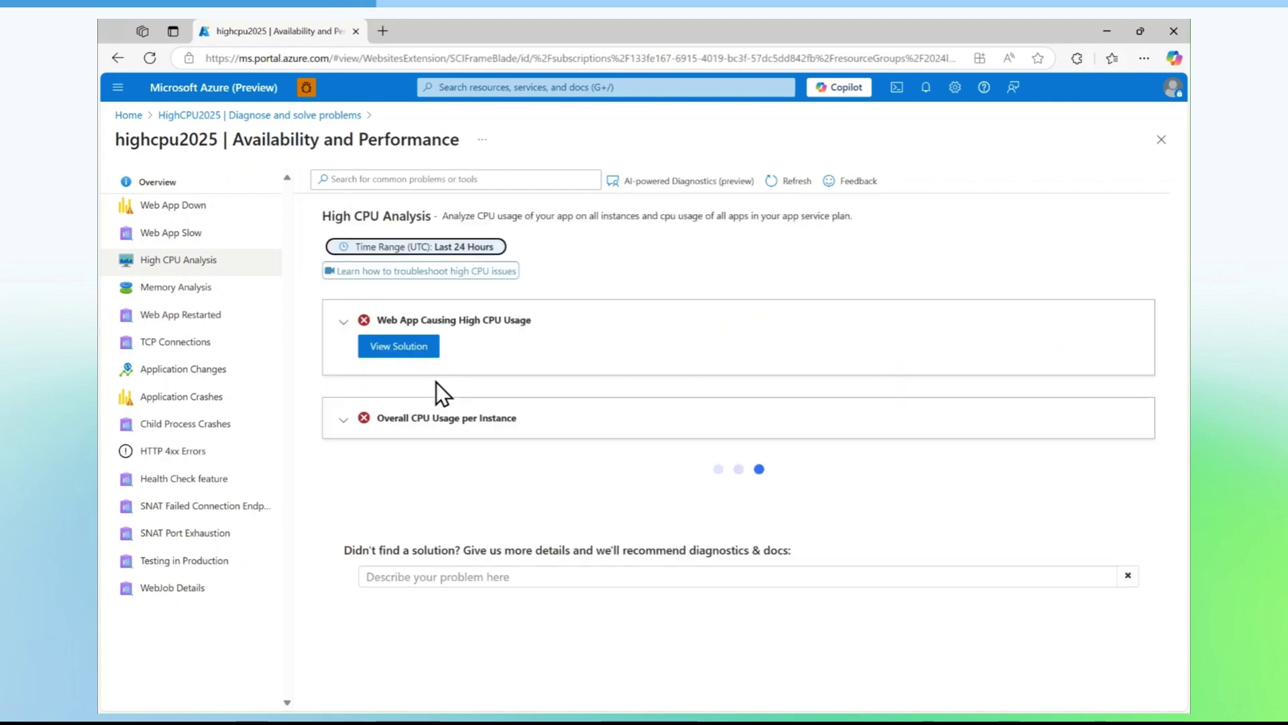
click(343, 321)
click(346, 471)
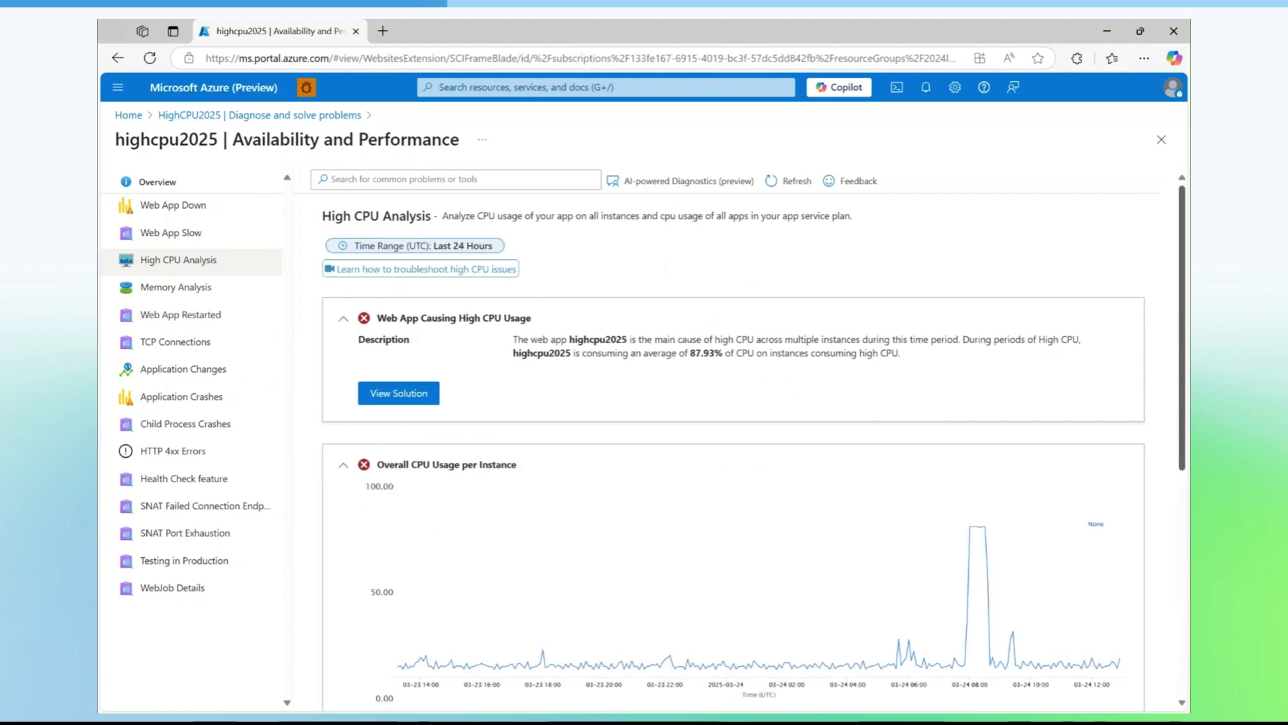
Apply a custom time range starting March 24, 2025 at 06:00 to the analysis.
click(443, 250)
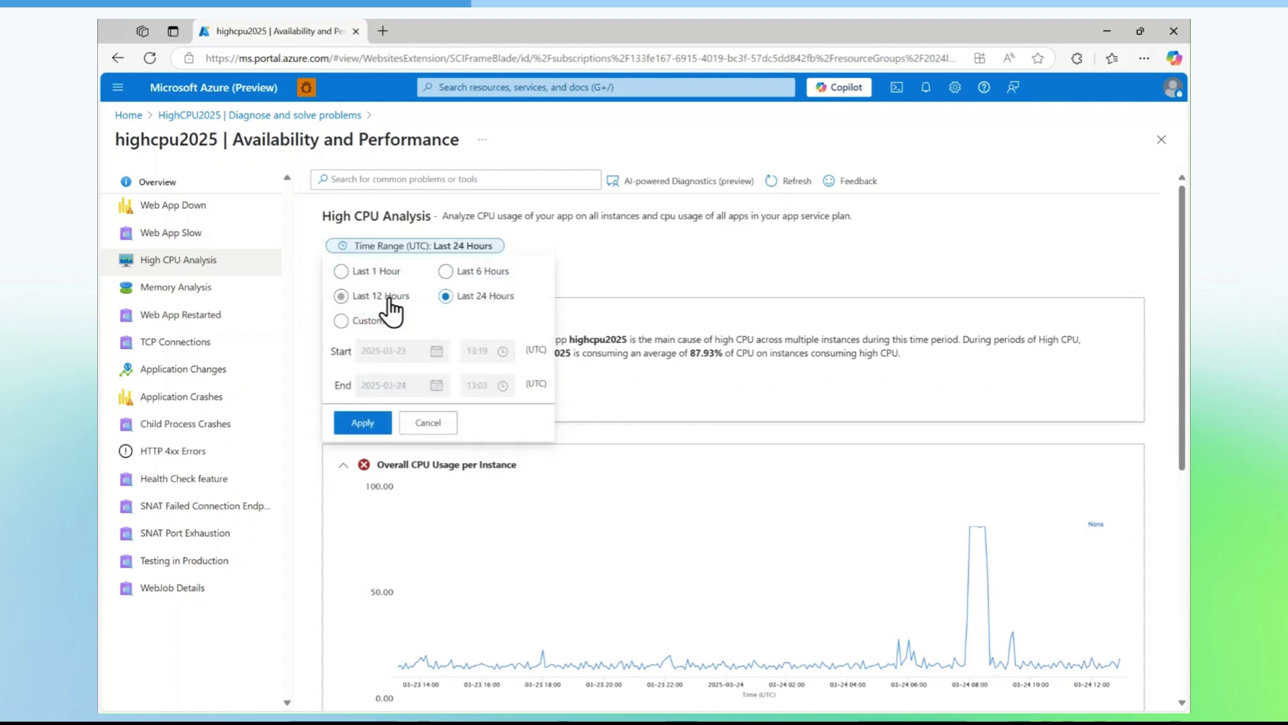
click(369, 319)
key(Escape)
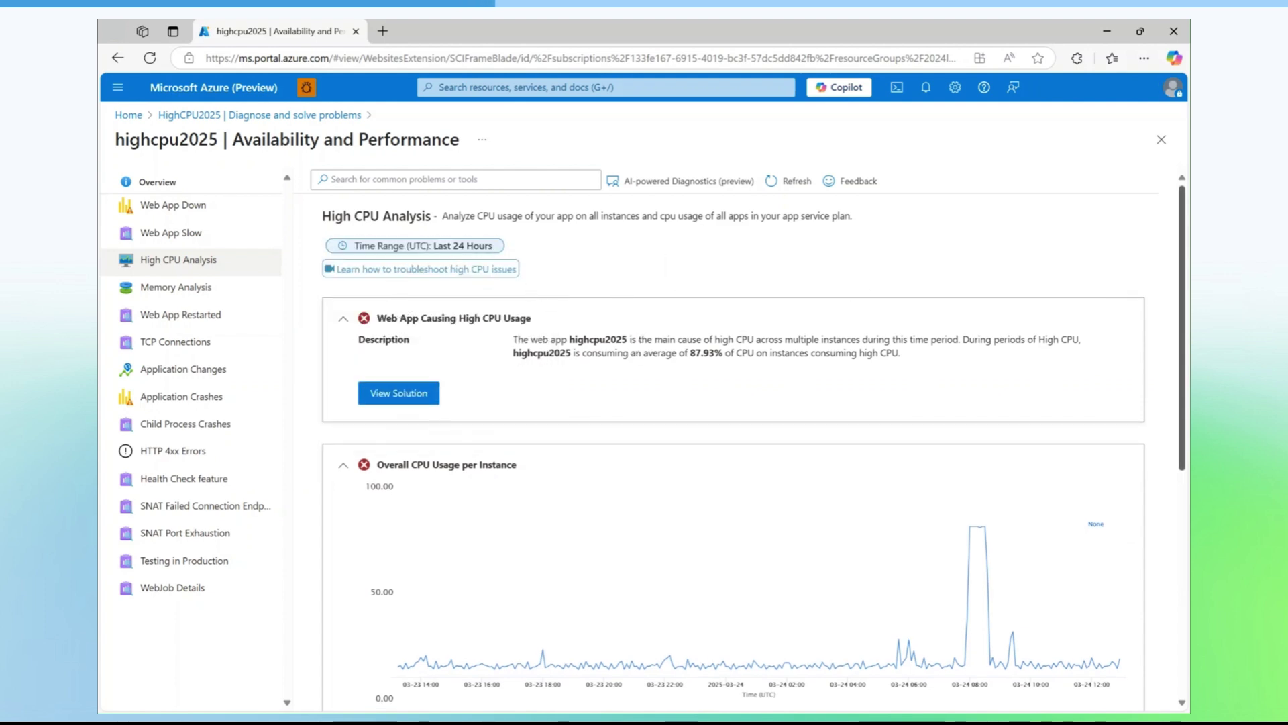
click(442, 247)
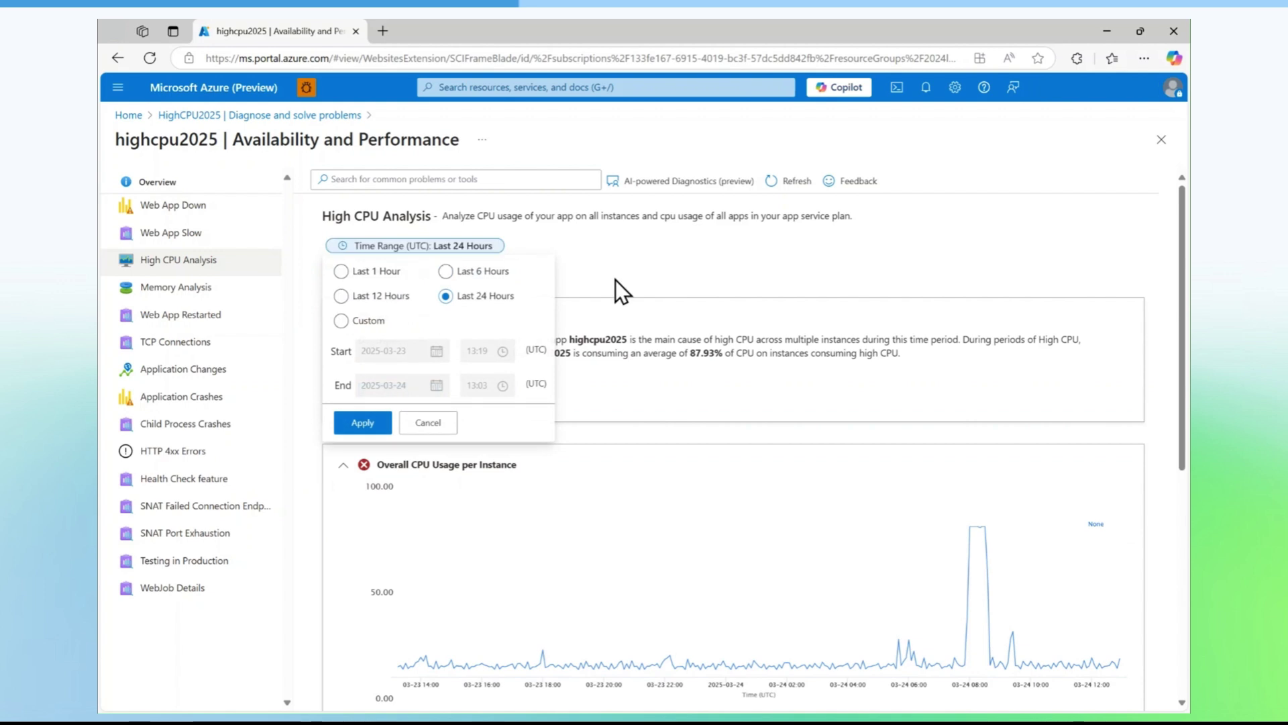
click(369, 321)
click(436, 351)
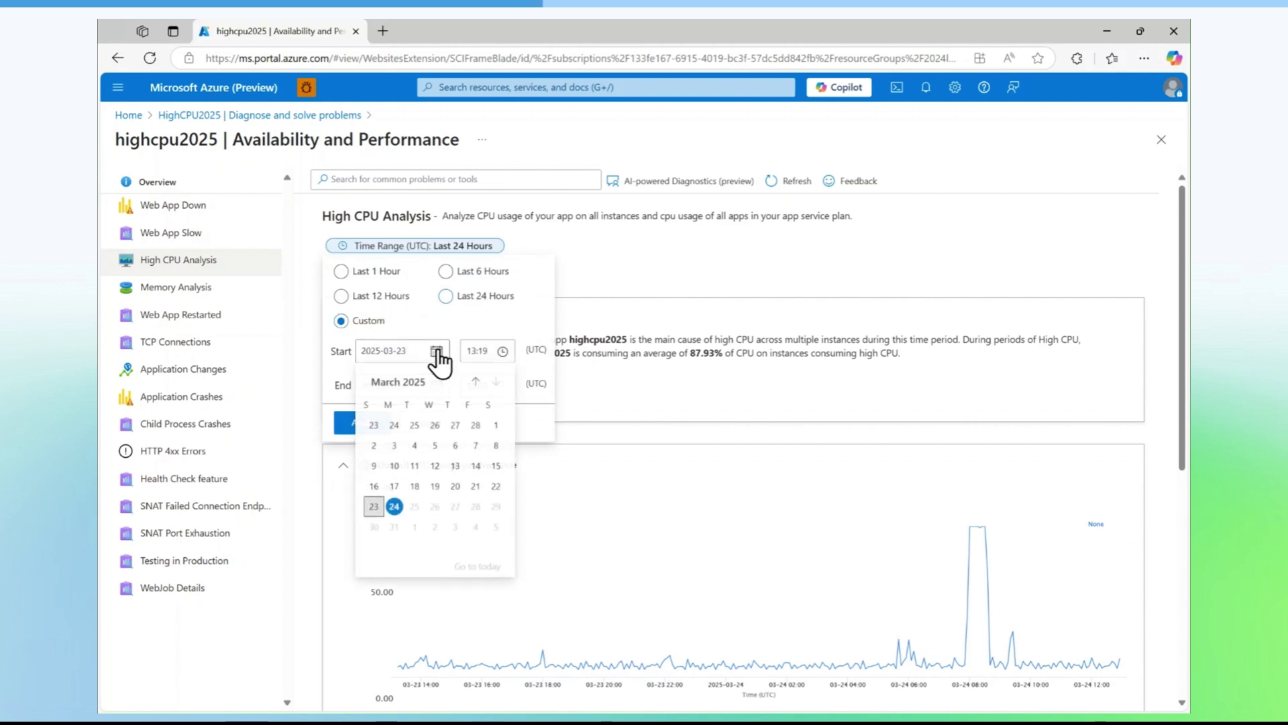
click(395, 507)
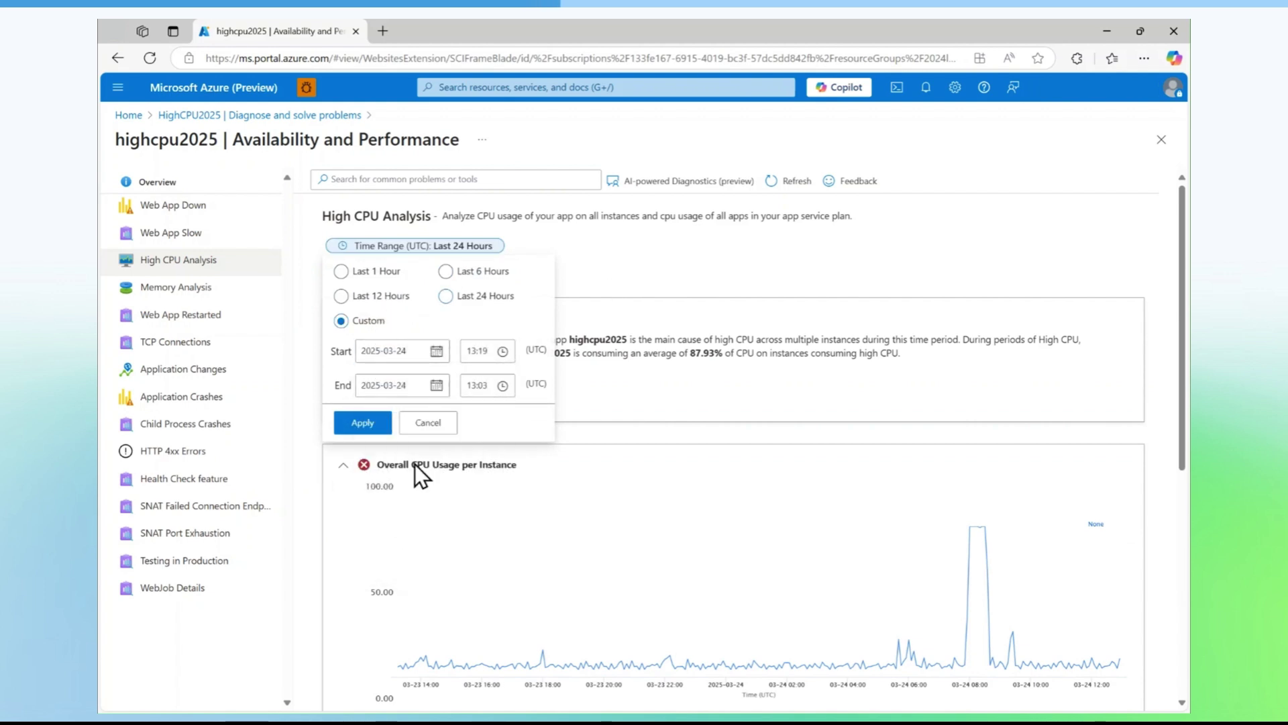
click(472, 352)
text(06:00)
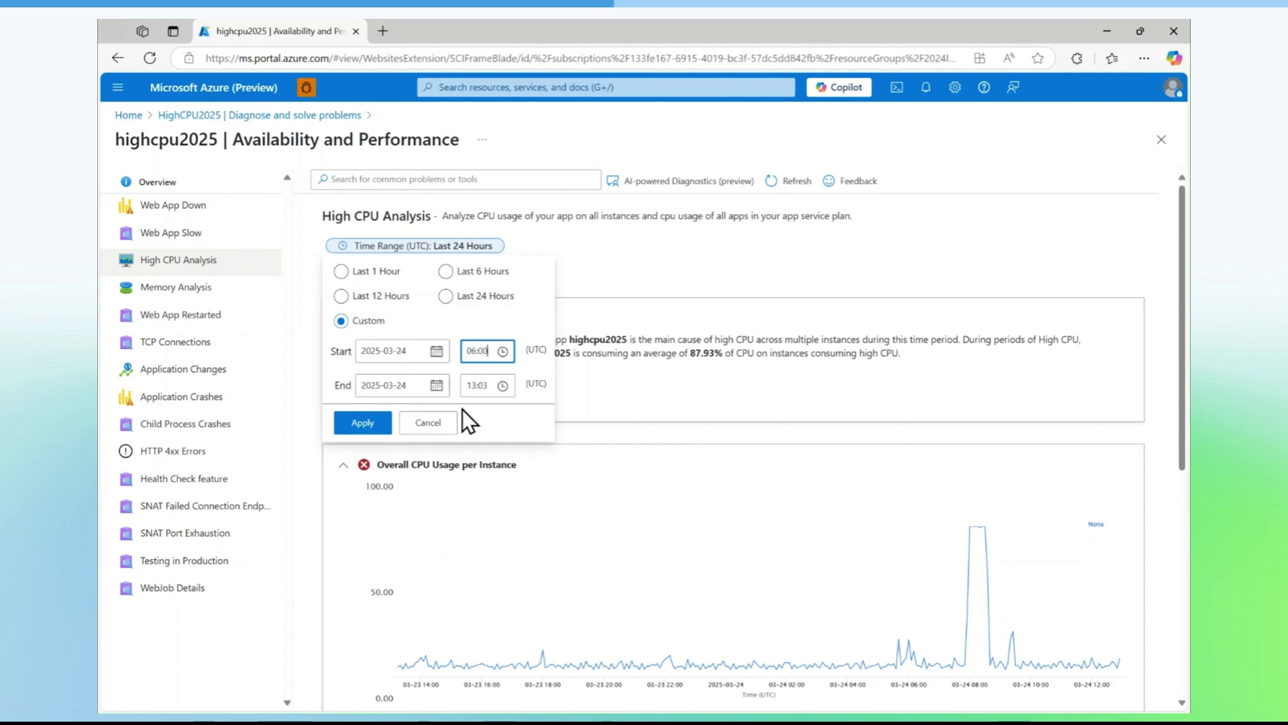
click(362, 423)
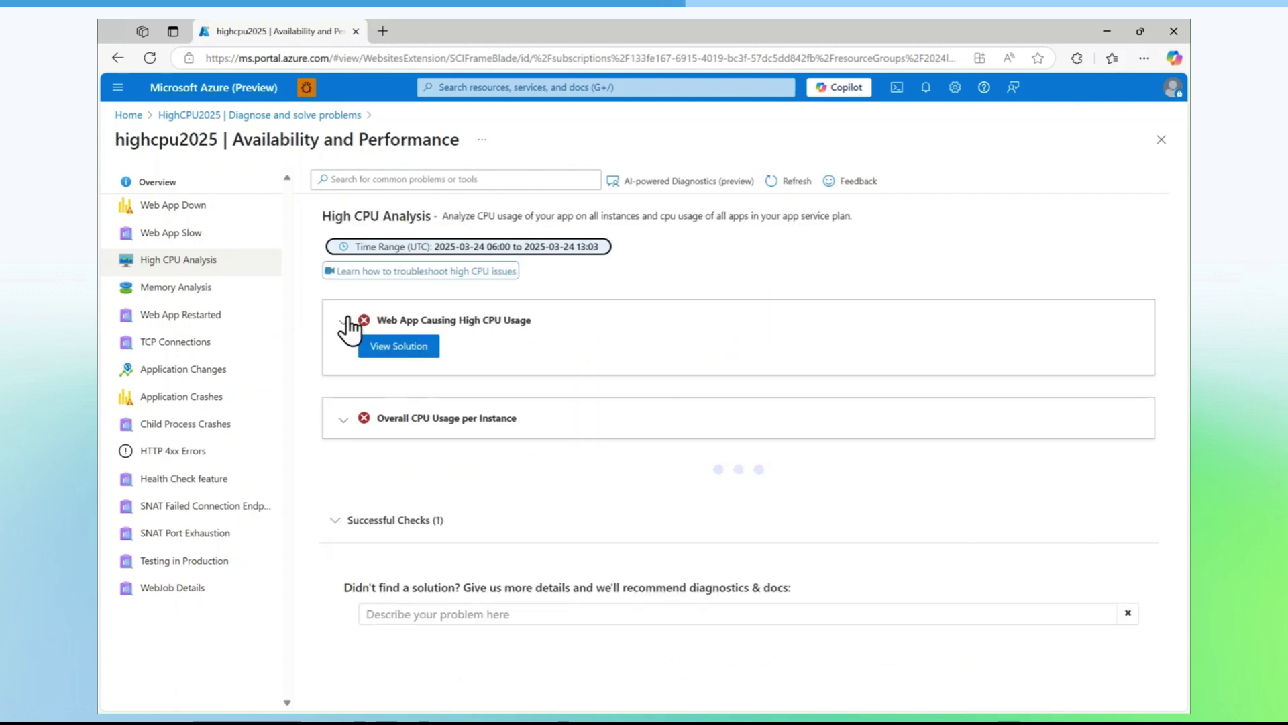
Expand 'Web App Causing High CPU Usage' and the per-instance CPU chart, then highlight the CPU Drill Down observation.
click(346, 325)
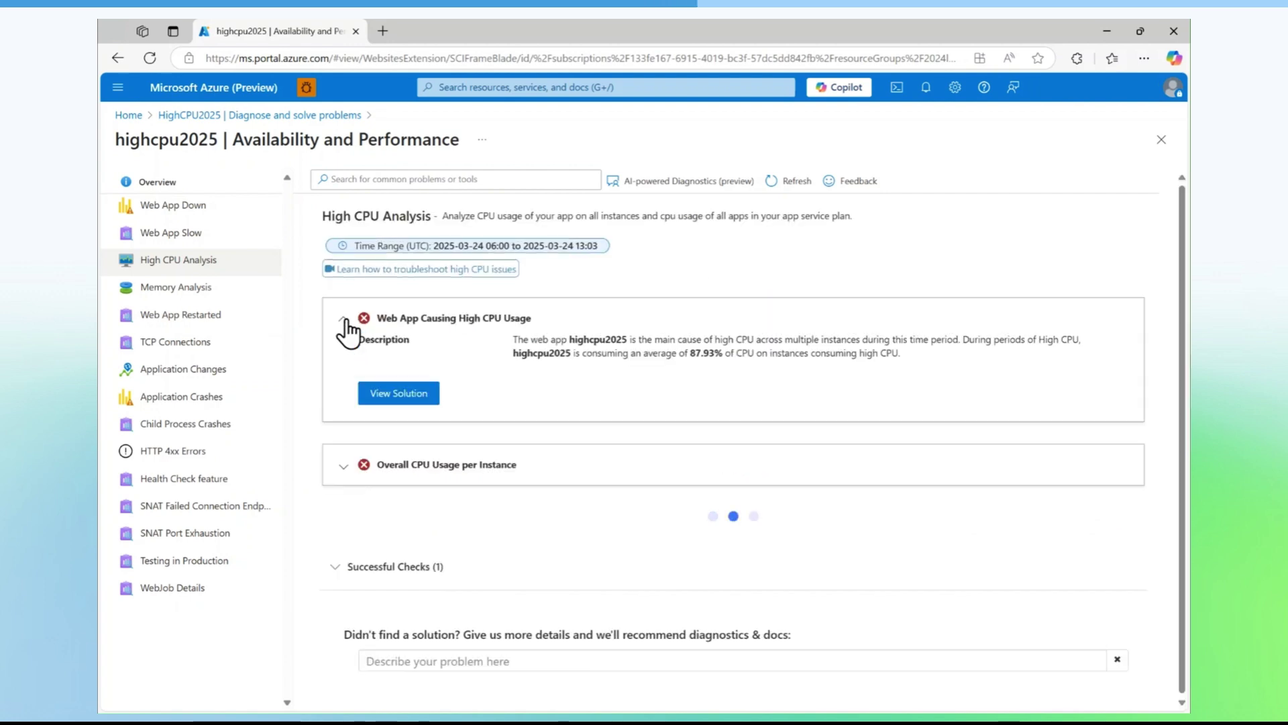
click(342, 475)
scroll(1128, 453, down, 2)
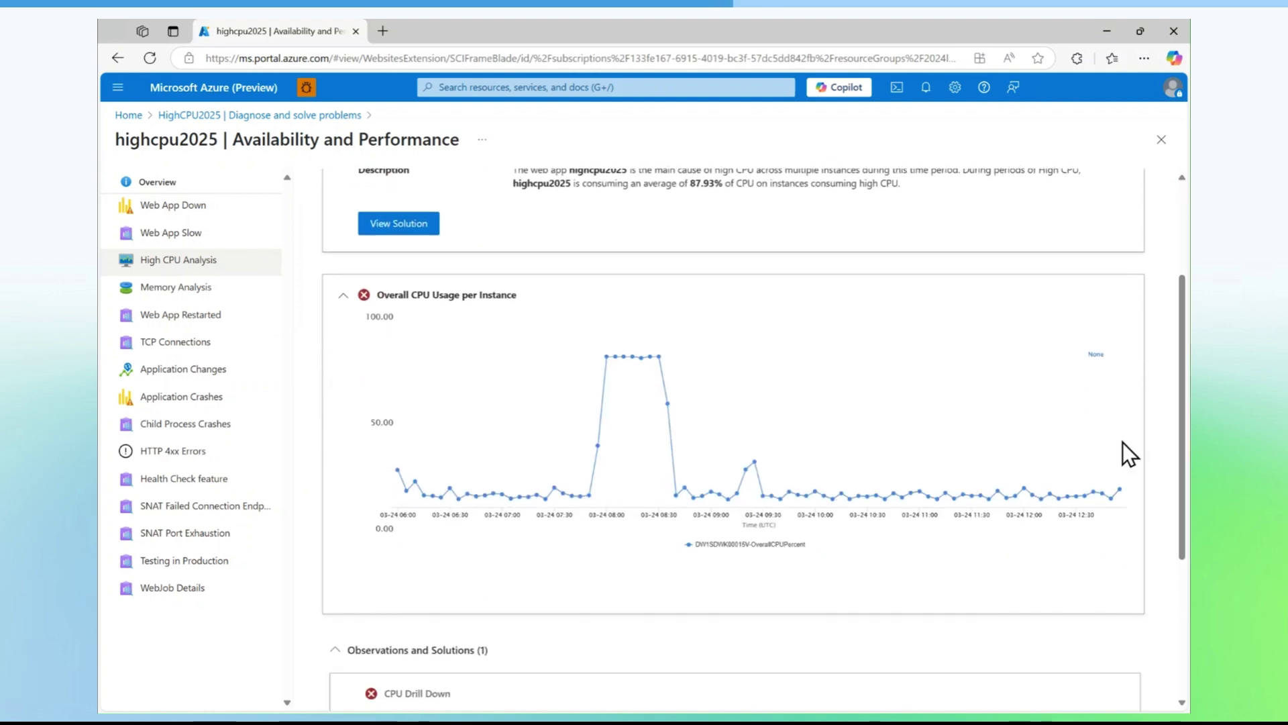
mouse_move(716, 433)
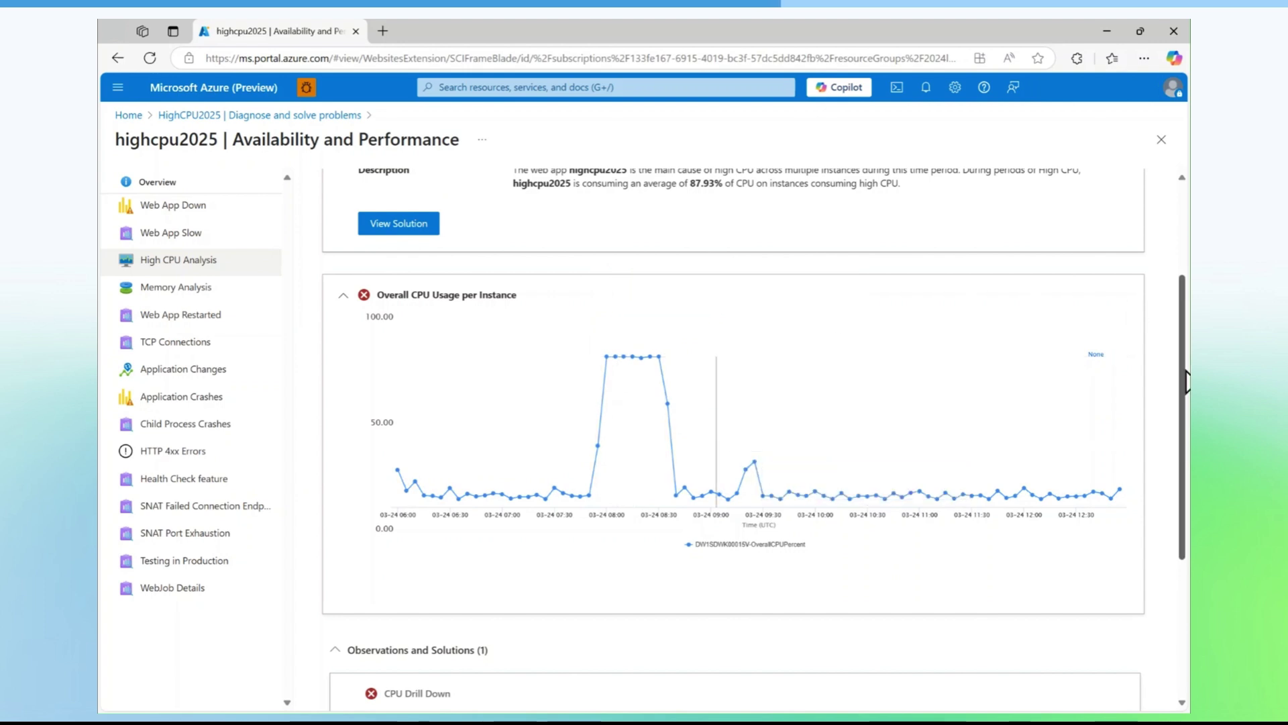
scroll(1186, 380, down, 3)
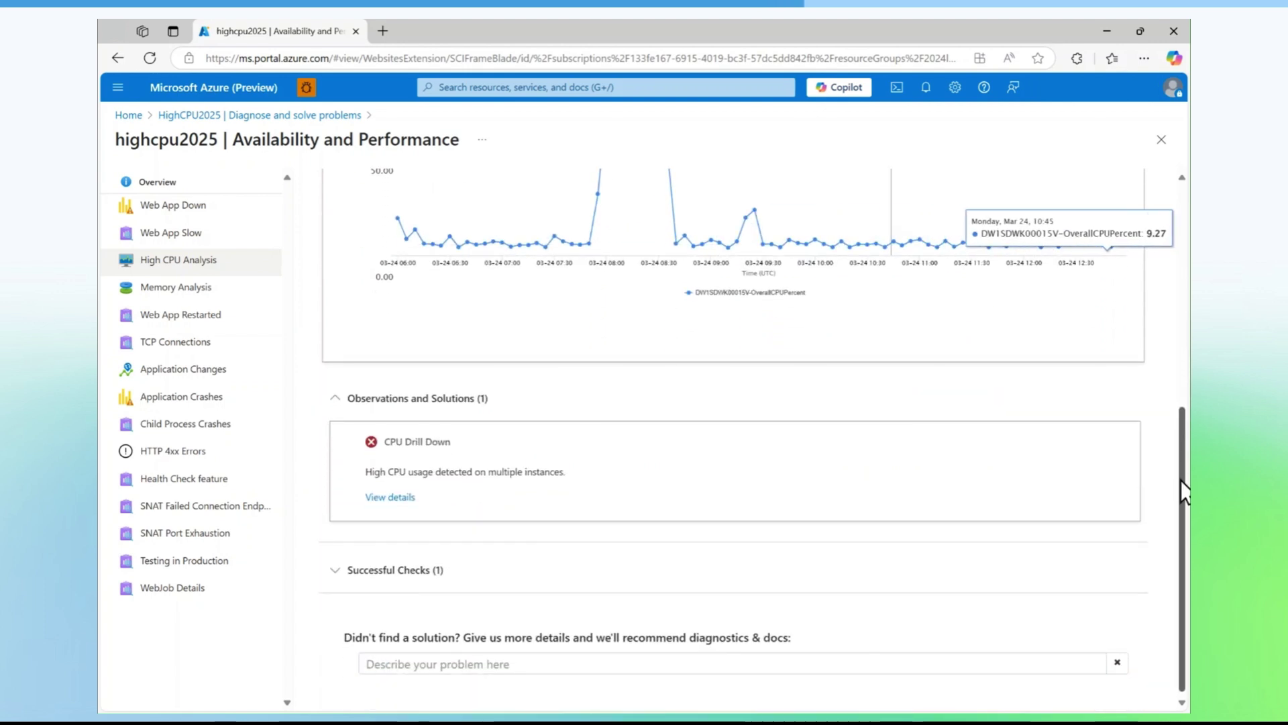
scroll(1187, 492, up, 2)
scroll(1187, 491, up, 3)
scroll(1186, 492, down, 1)
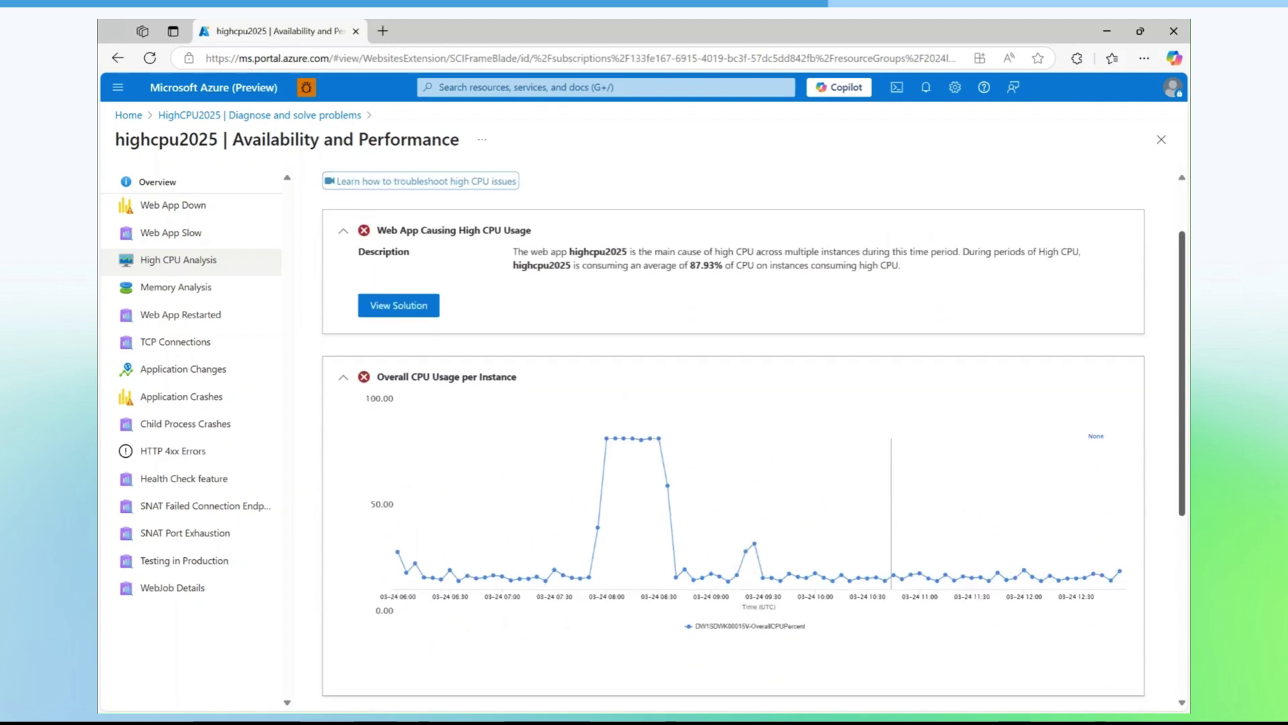
scroll(398, 465, up, 1)
scroll(397, 465, down, 3)
scroll(398, 465, down, 1)
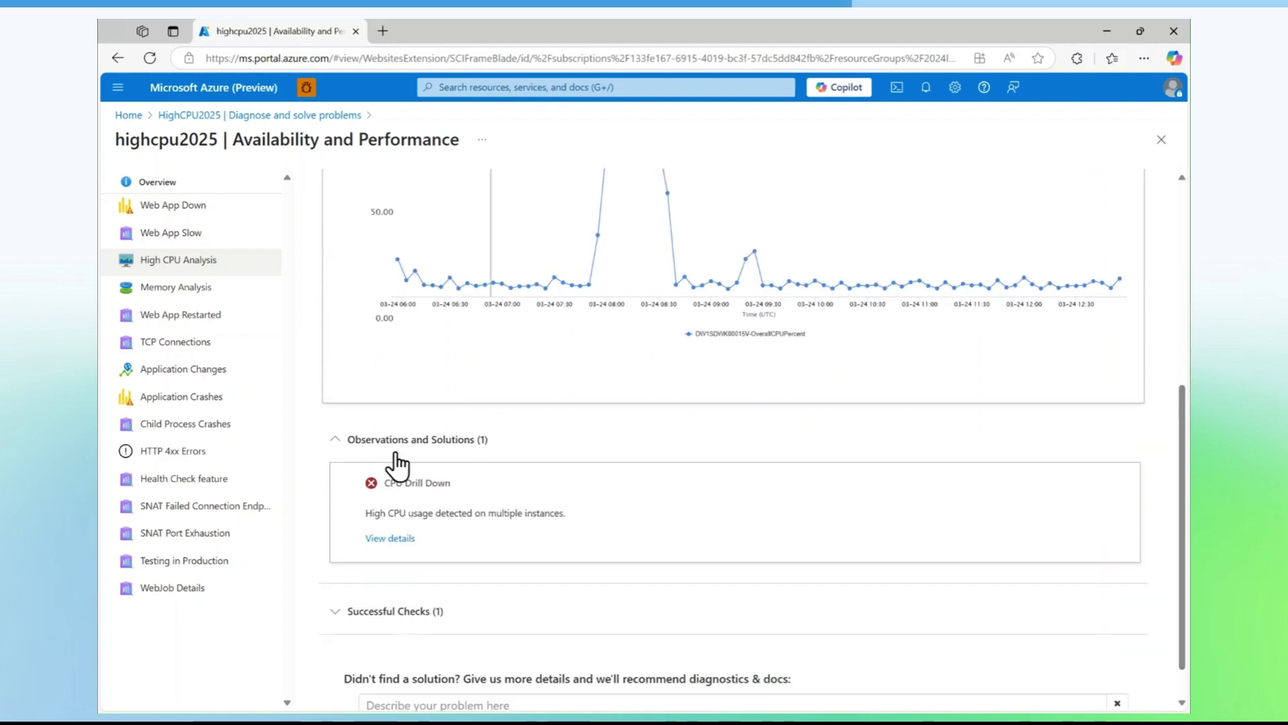
drag(421, 484, 384, 487)
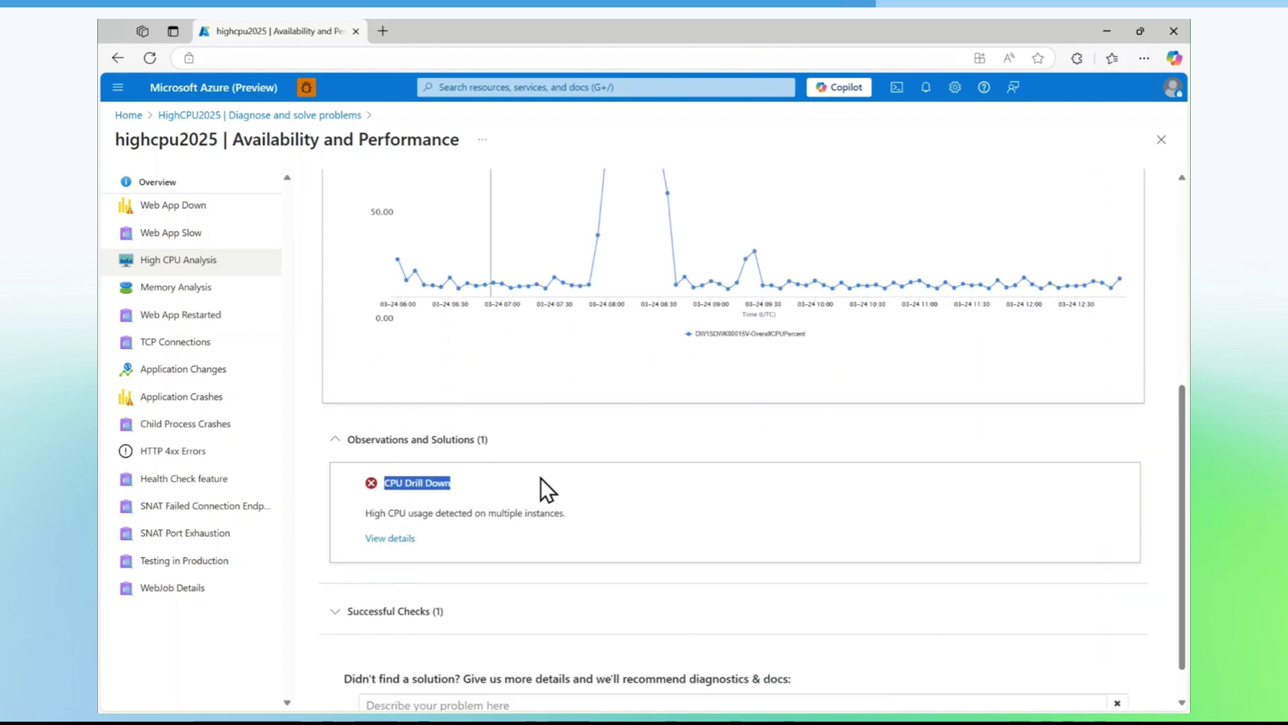
Open the CPU Drill Down details and keep the current instance selected in the instance list.
click(569, 443)
click(393, 541)
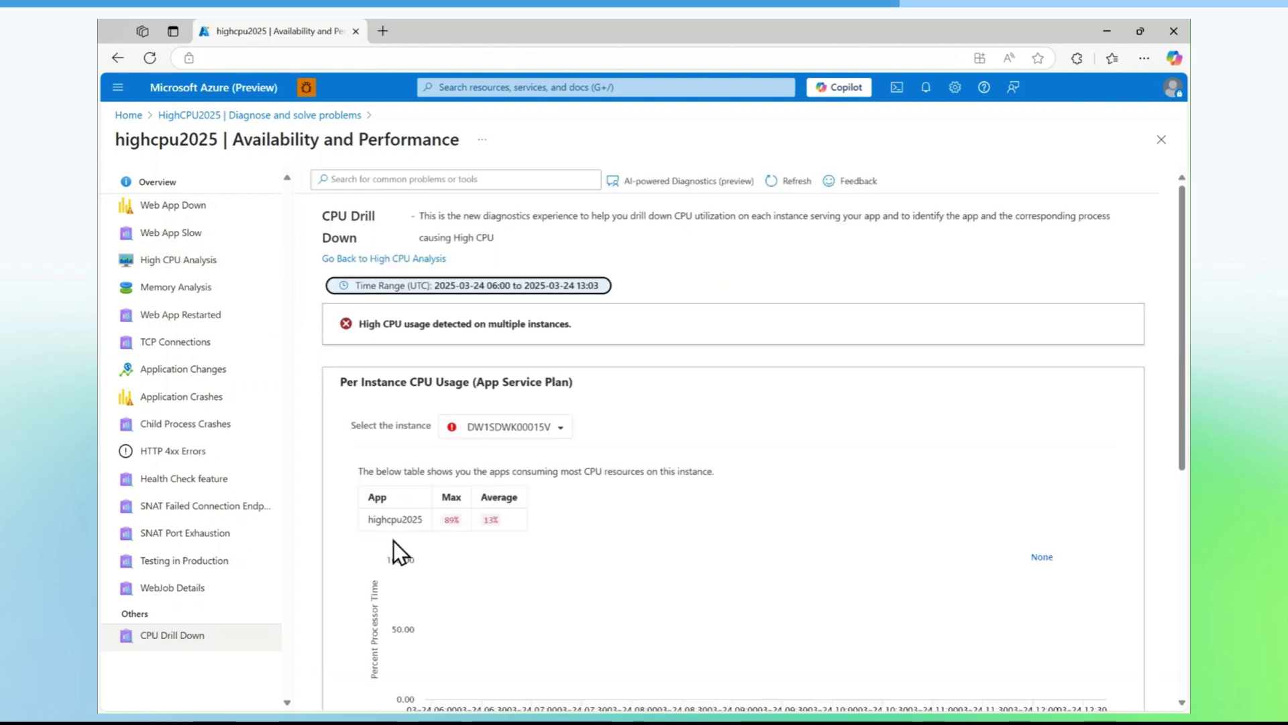
scroll(1186, 274, down, 1)
scroll(1186, 282, down, 1)
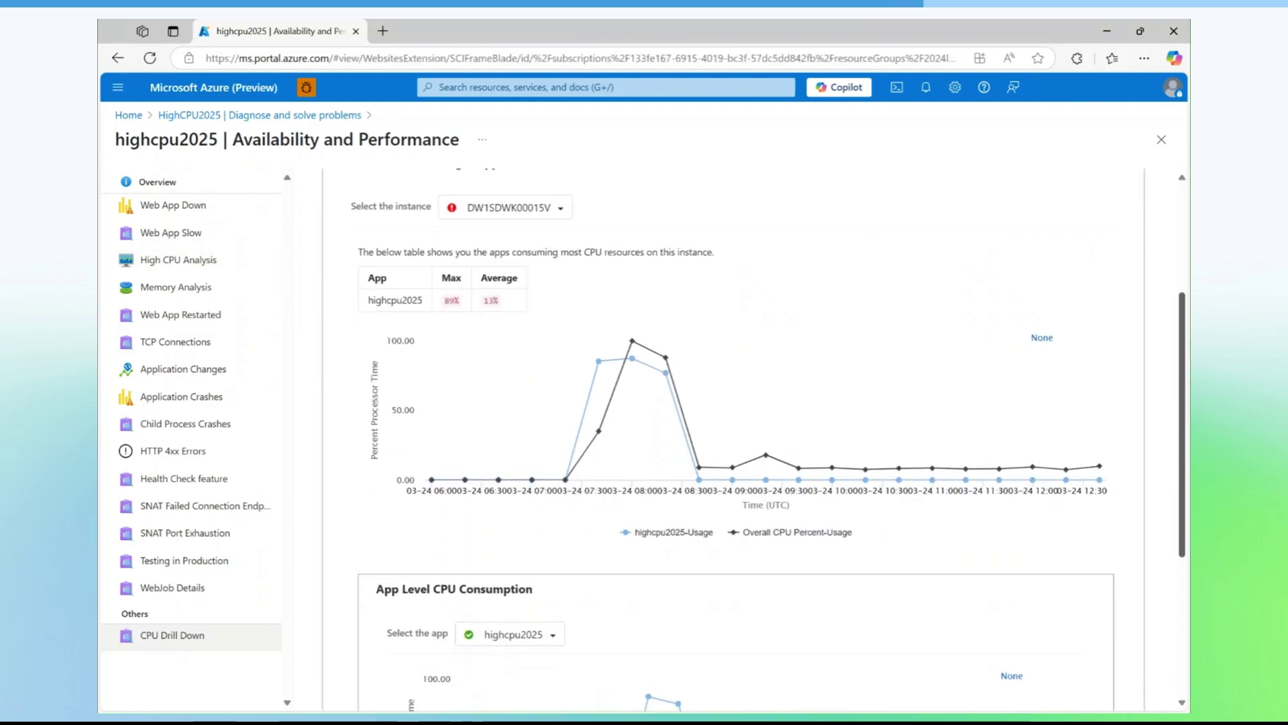
scroll(1186, 288, up, 1)
click(512, 361)
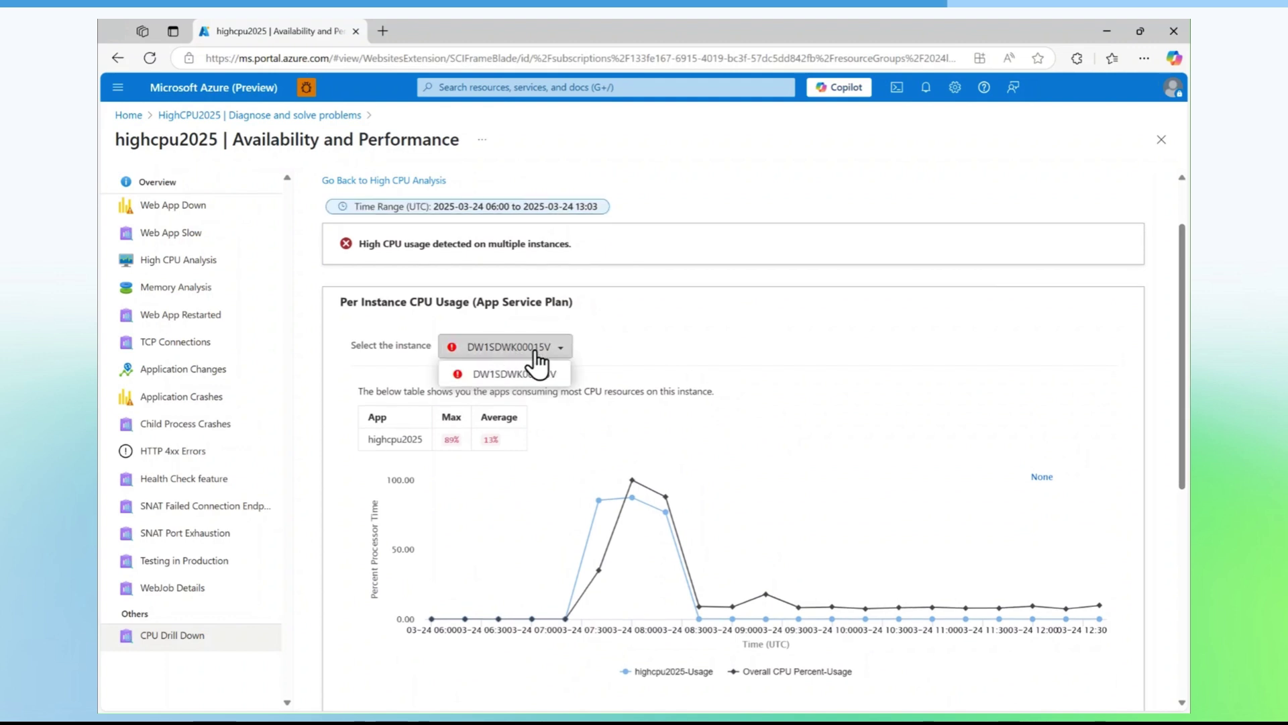
click(725, 318)
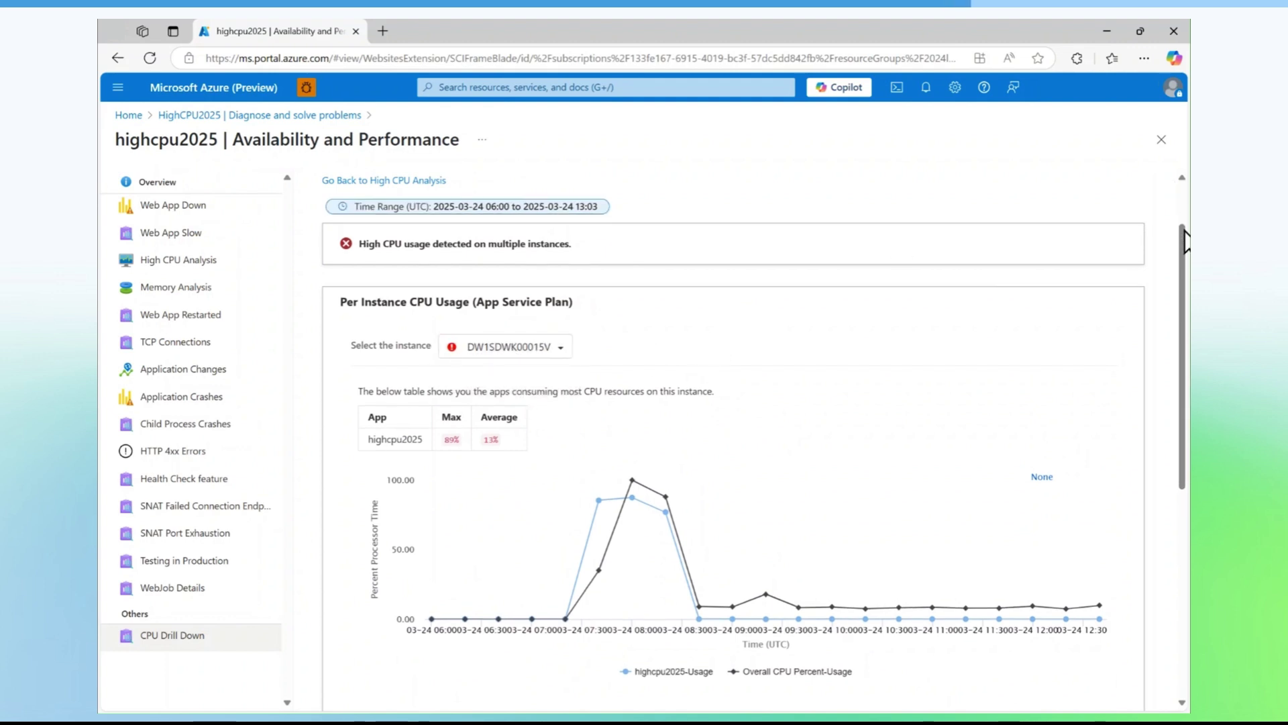
scroll(1185, 241, down, 1)
scroll(1186, 241, down, 1)
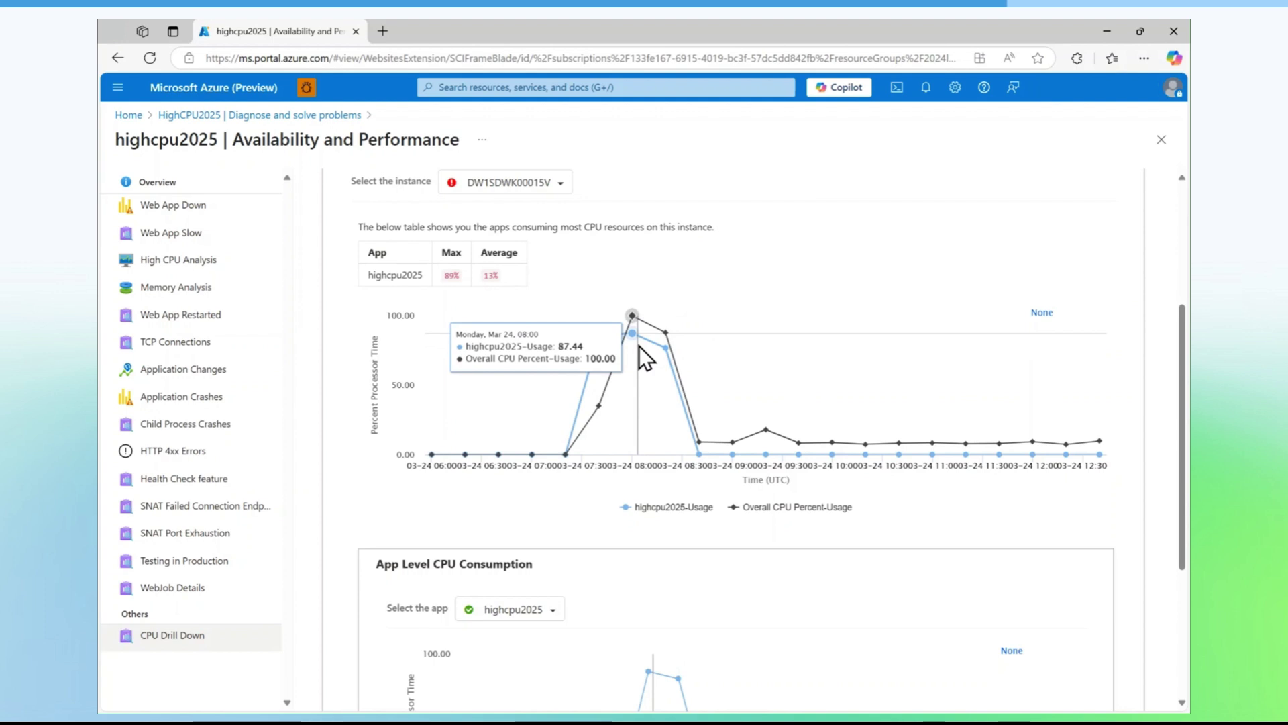
drag(1179, 326, 1182, 443)
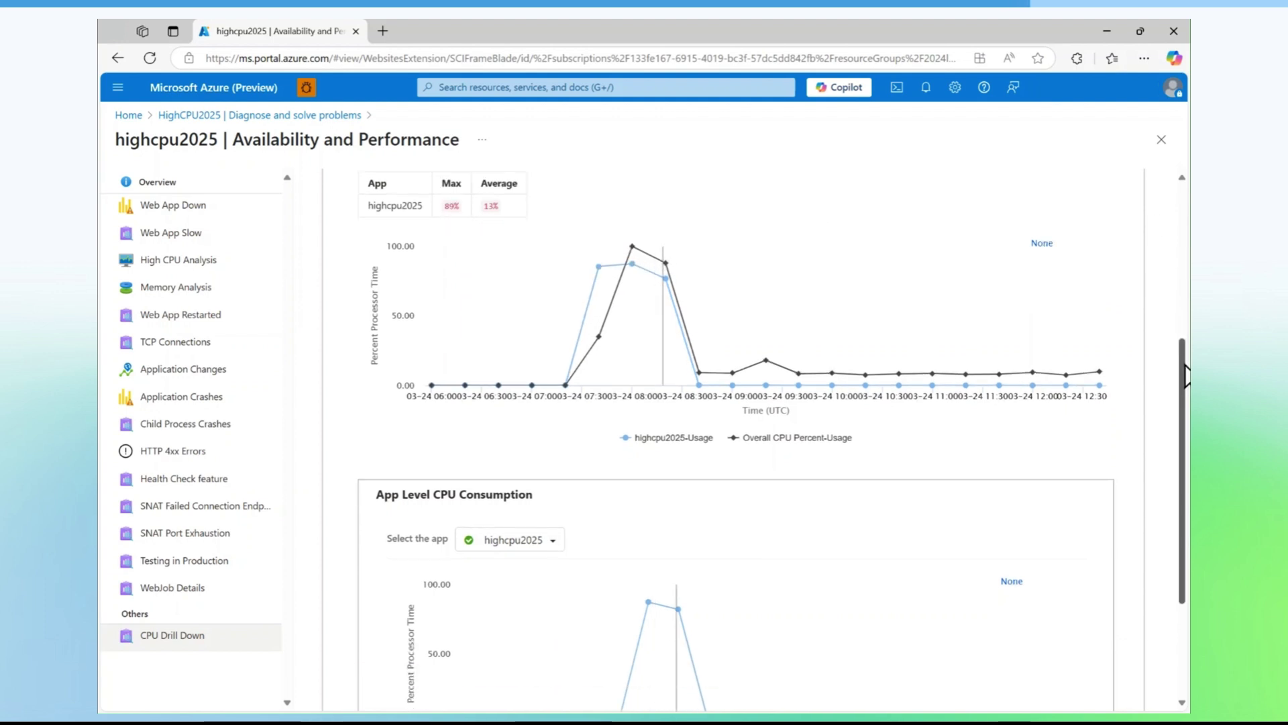
click(524, 358)
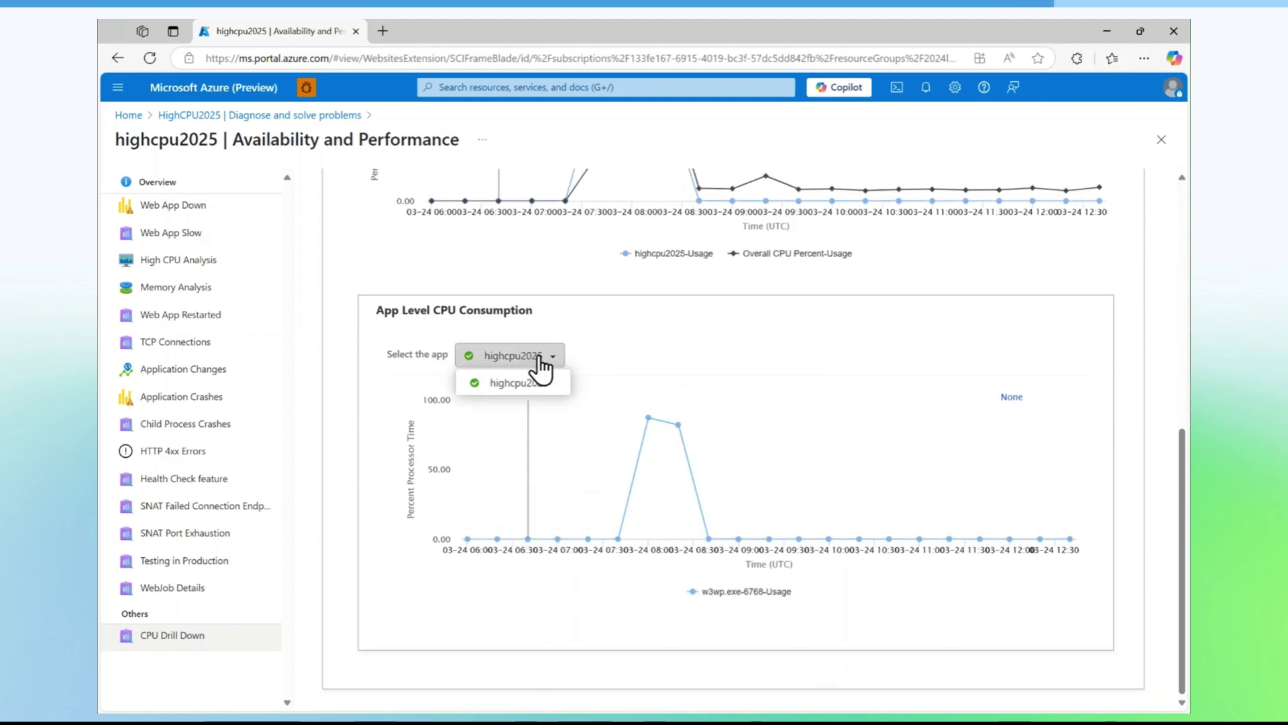
click(523, 384)
mouse_move(647, 417)
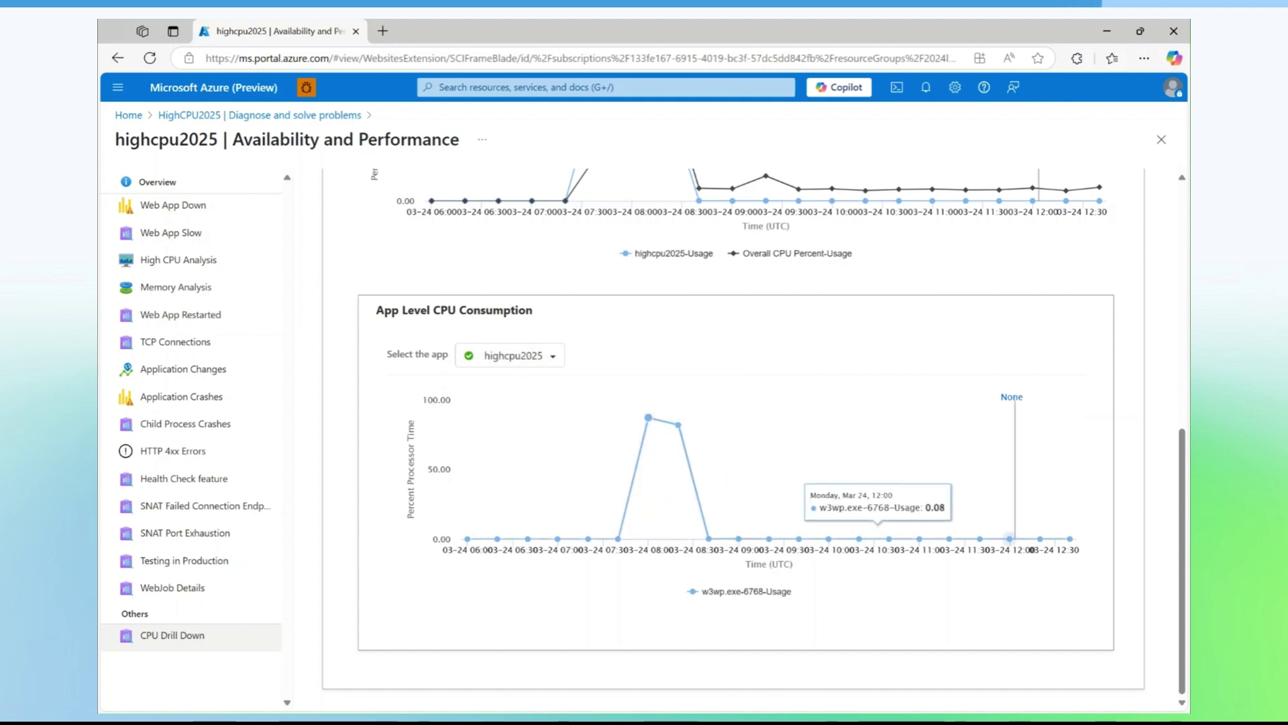
drag(1181, 506, 1177, 239)
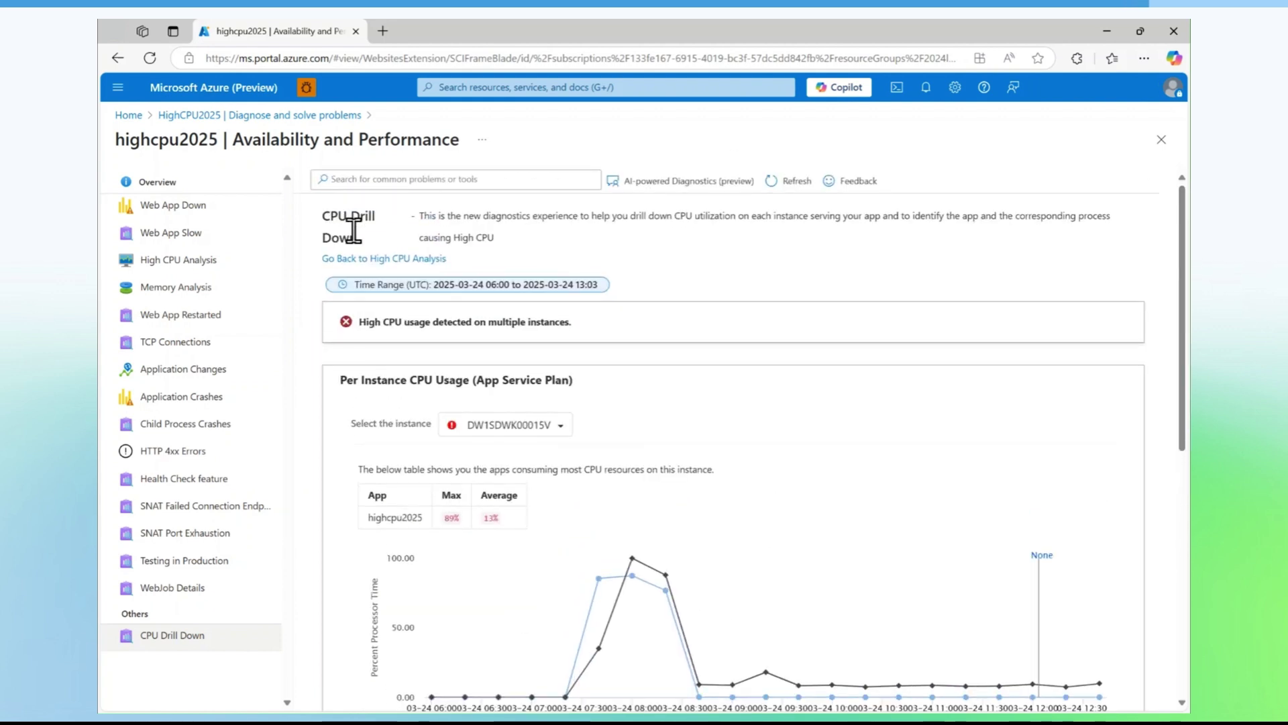
drag(375, 249, 324, 213)
click(767, 292)
drag(1180, 382, 1180, 629)
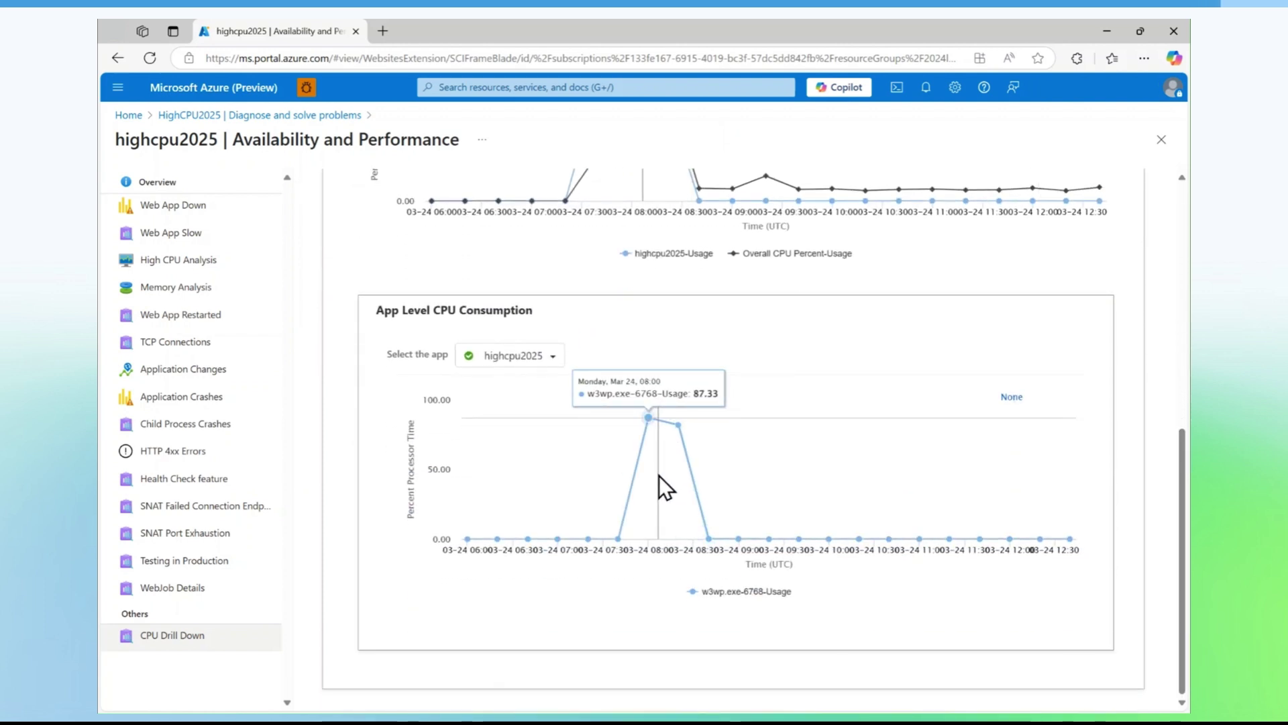
click(541, 357)
click(703, 318)
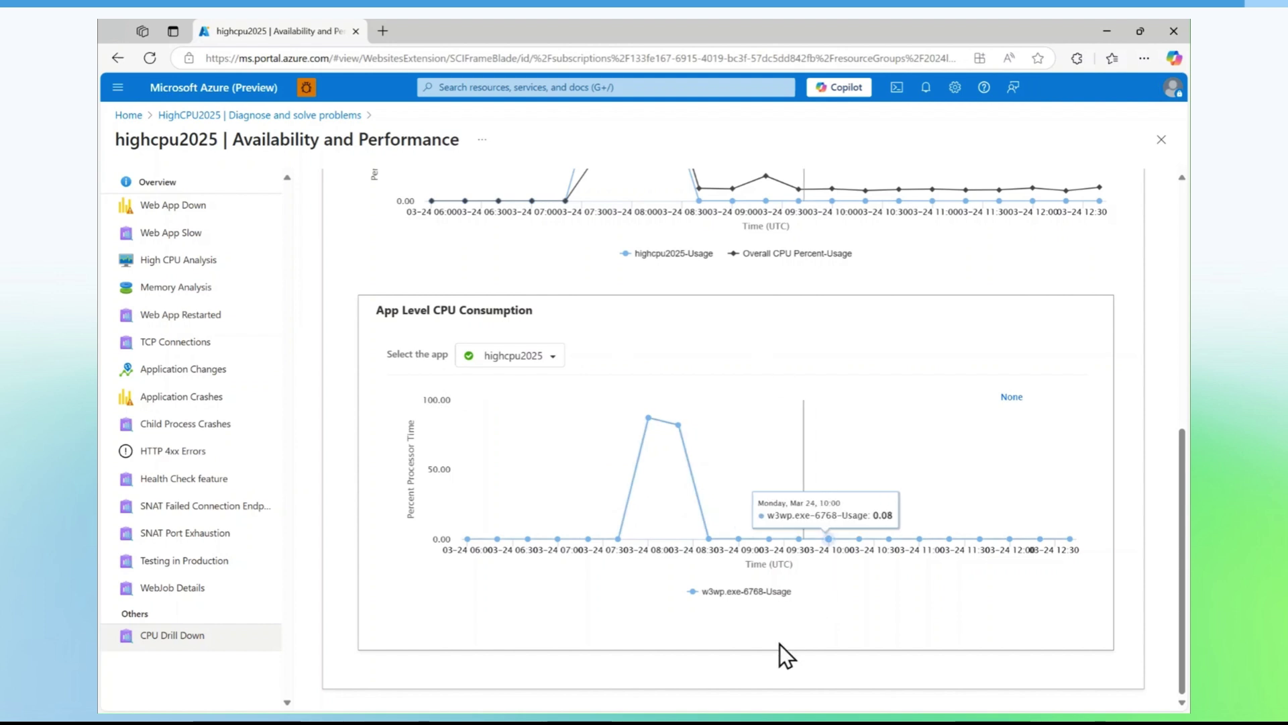